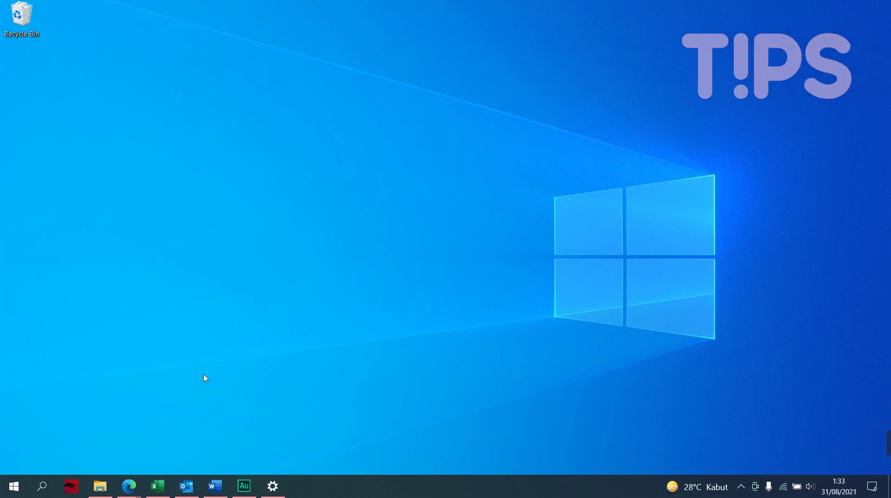
Step: Bring up the Word window holding the Indonesian offer letter that starts with 'Kepada'
click(215, 485)
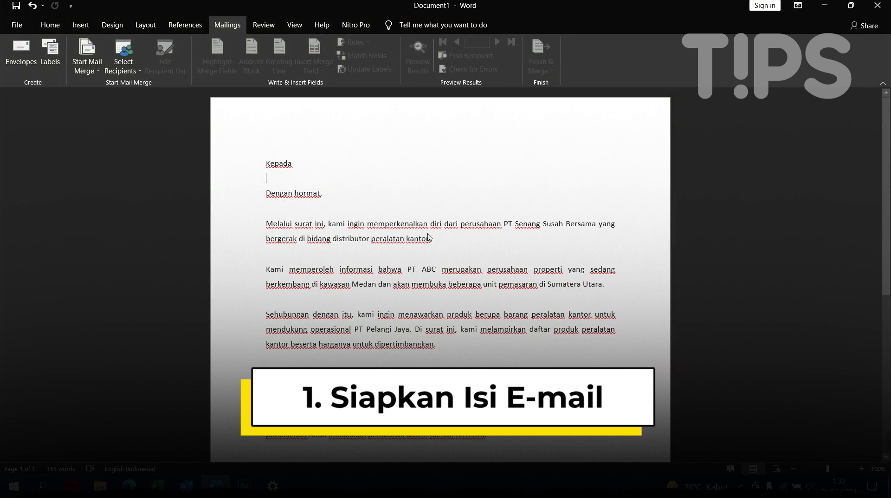
Step: Switch to the Contoh List E-mail workbook with its NO, NAME, COMPANY and E-MAIL columns
click(158, 486)
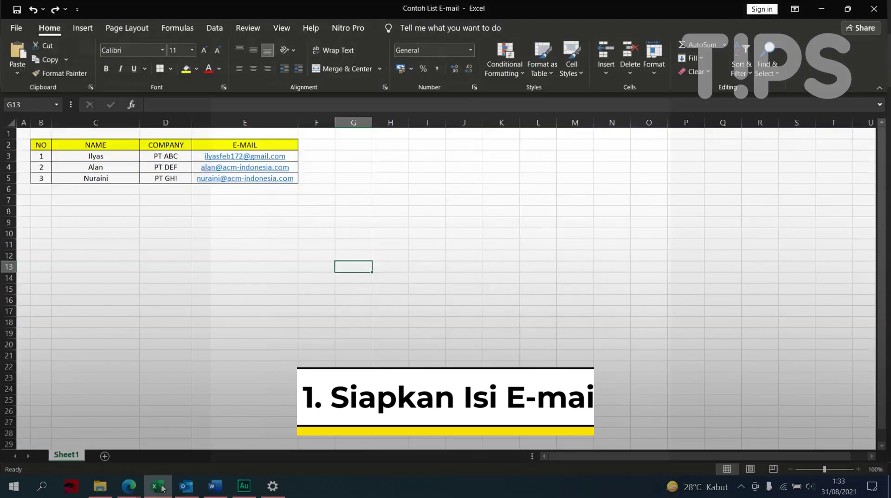
click(214, 233)
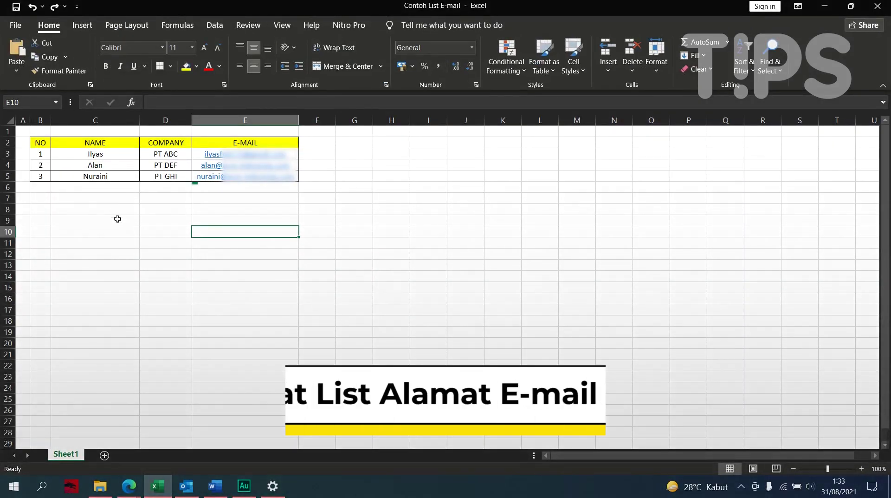
click(100, 211)
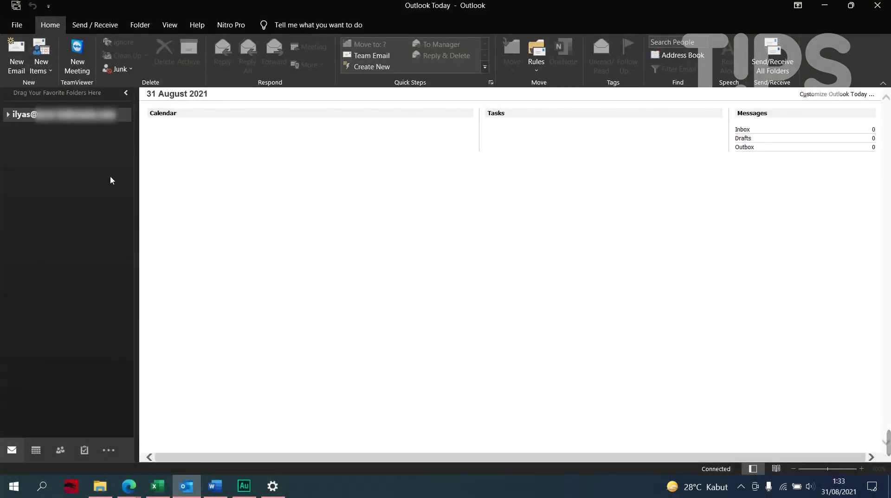
Step: Select the sending e-mail account in Outlook's folder pane to show Outlook Today
click(25, 116)
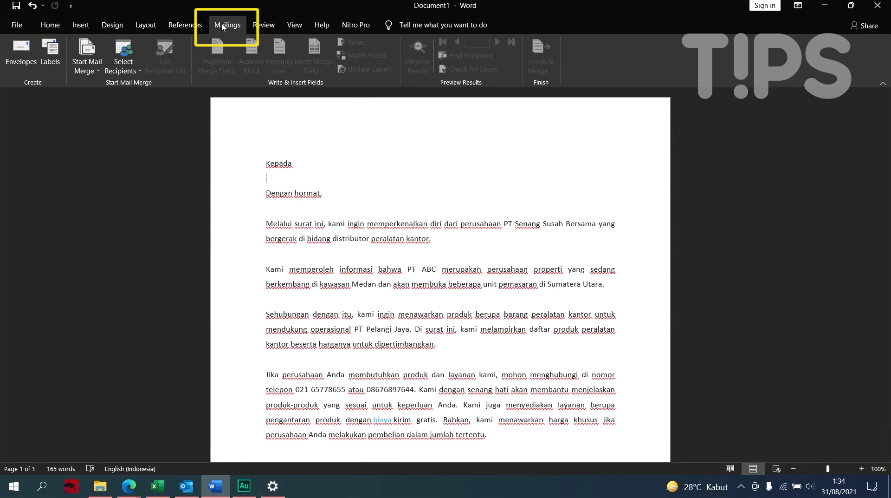
Step: Set the mail merge document type to E-mail Messages
click(88, 67)
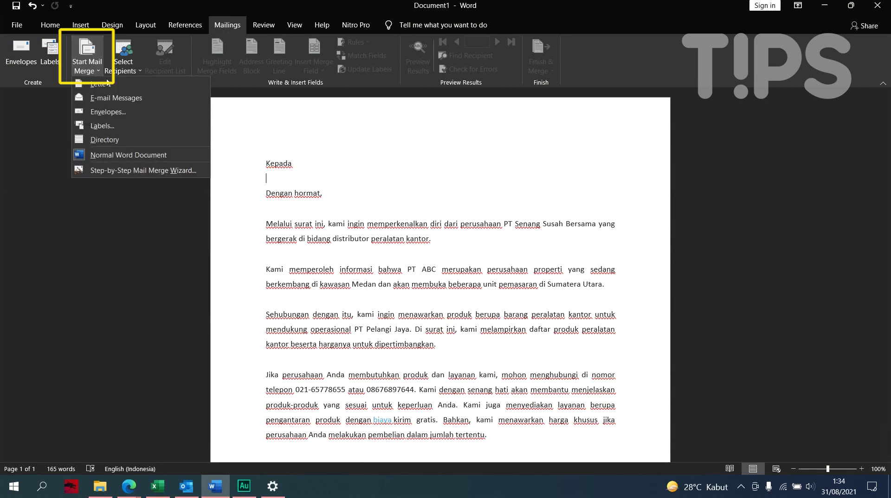
click(120, 100)
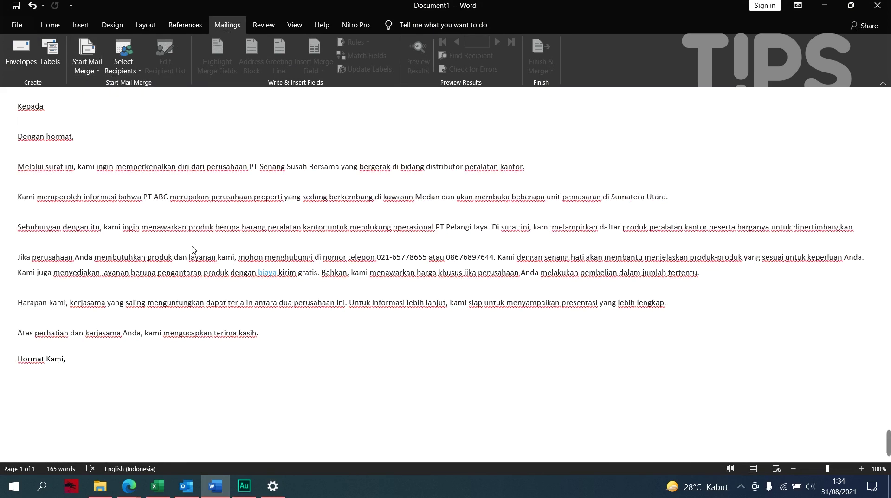
Step: Use Sheet1$ of Contoh List E-mail from D:\03 YOUTUBE JKTREX PROJECT\ASIA LIVE\1 TIPS as recipients
click(129, 66)
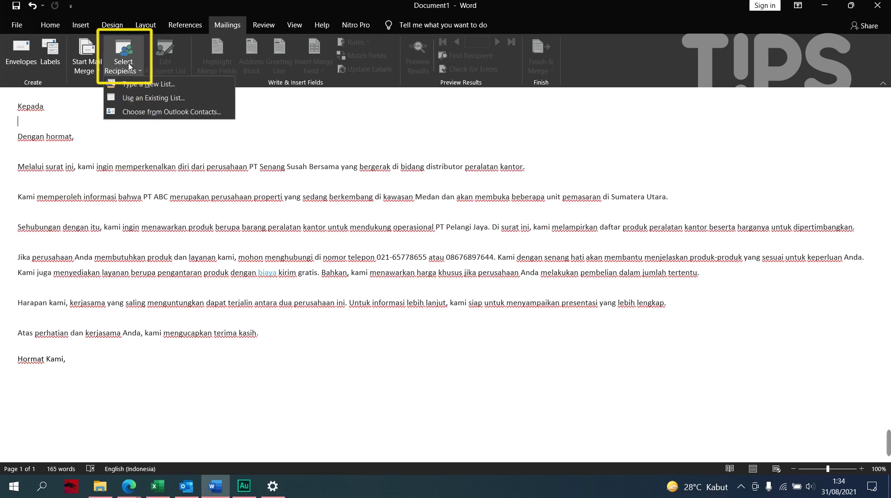
click(146, 99)
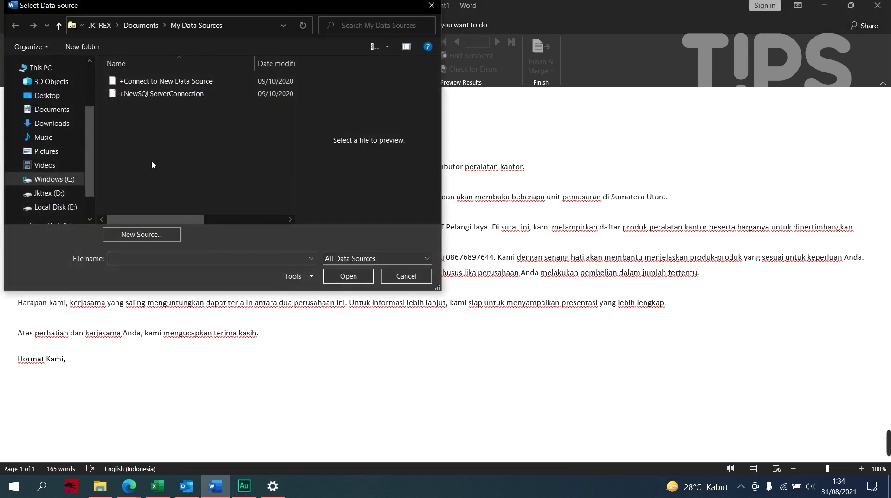
click(56, 193)
double_click(140, 106)
double_click(139, 93)
double_click(142, 93)
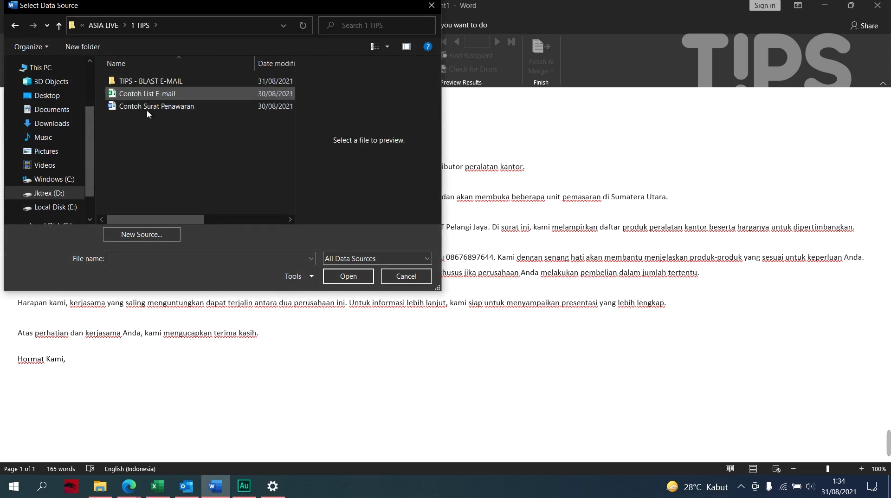
click(154, 95)
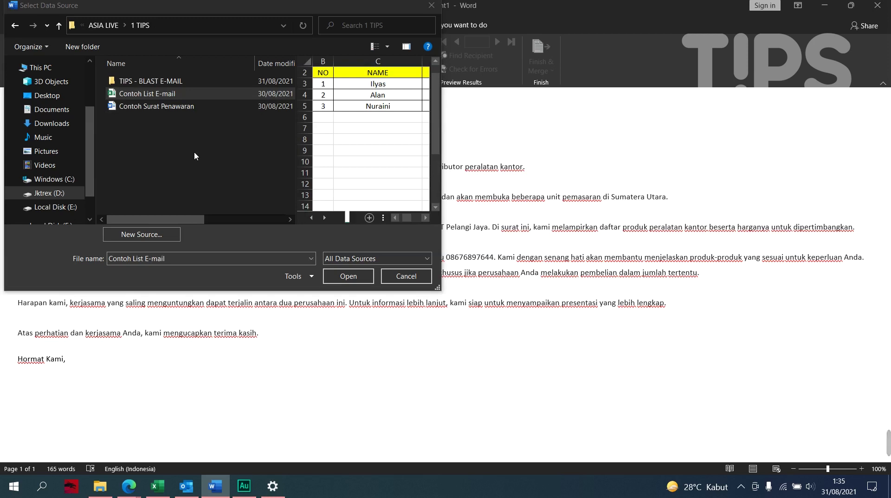
click(348, 276)
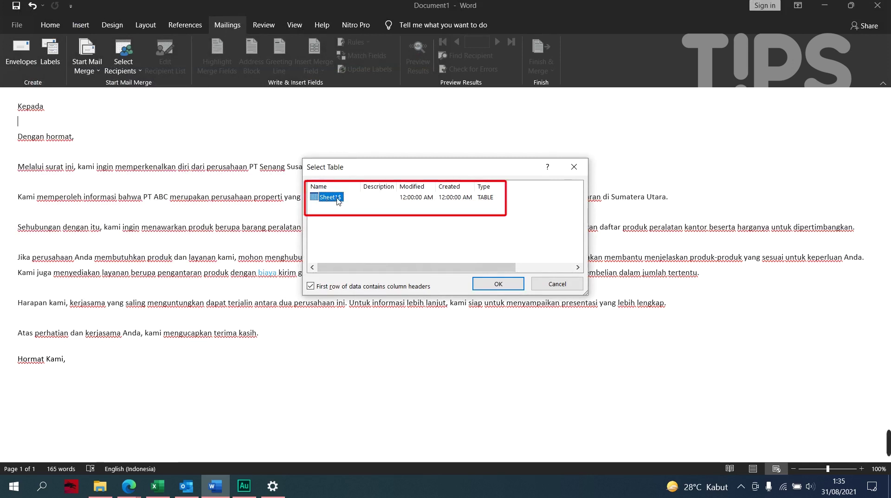
click(501, 284)
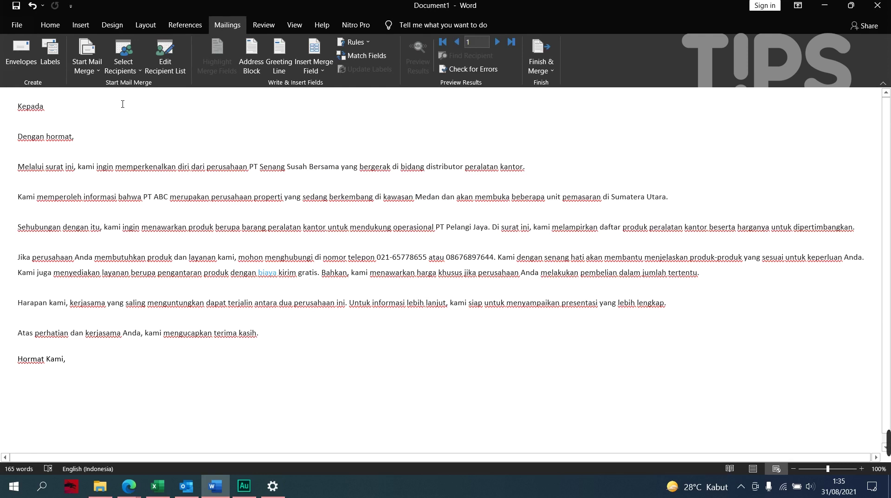
Step: Insert the «NAME» and «COMPANY» merge fields on separate lines under 'Kepada'
click(319, 68)
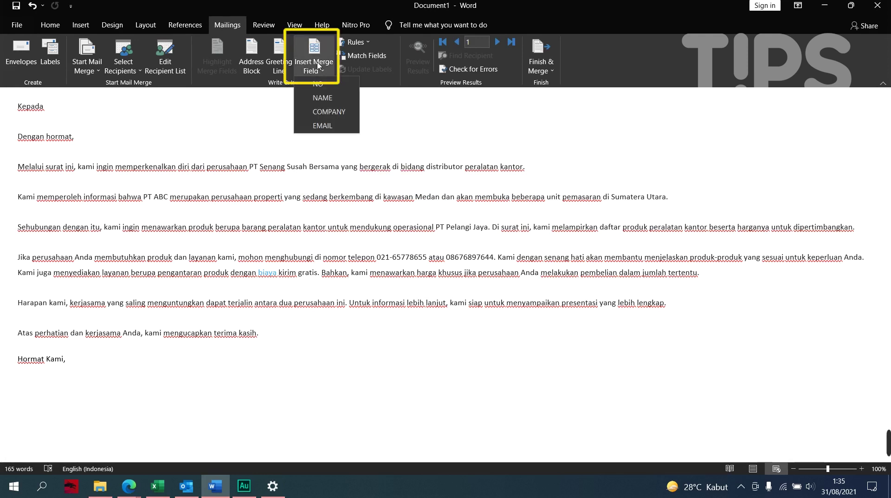
click(322, 98)
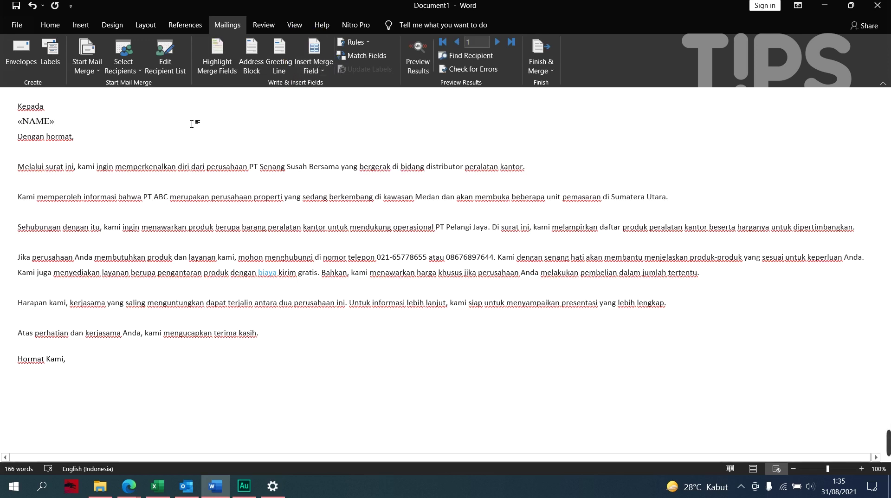
key(Return)
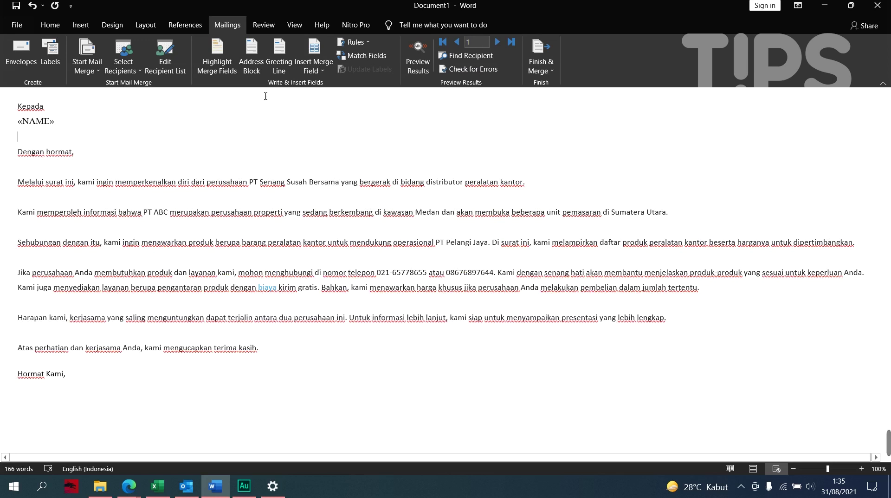
click(313, 69)
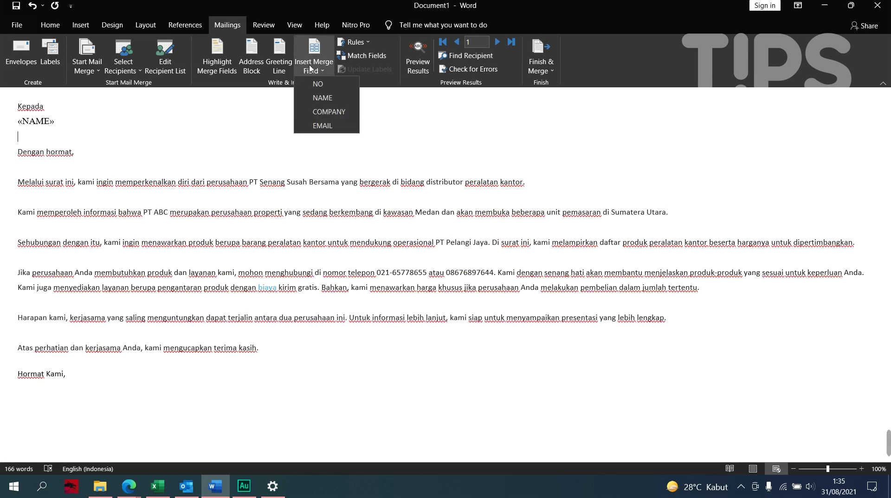
click(333, 111)
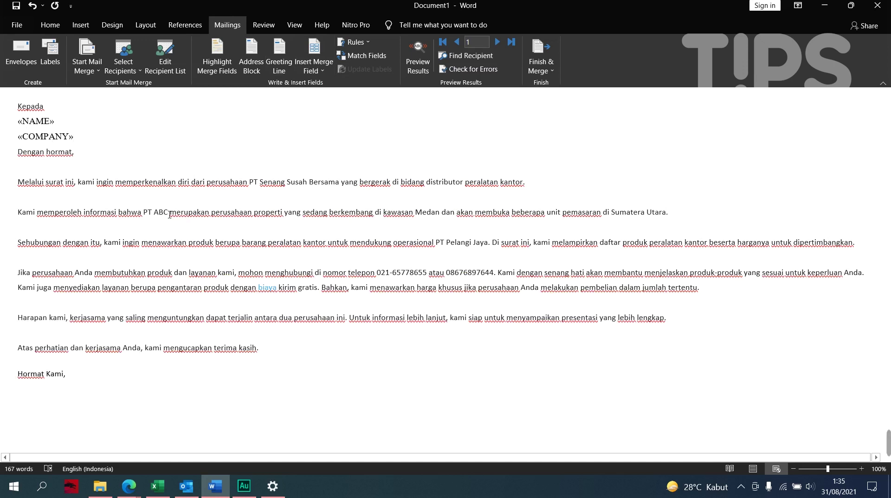
Step: Replace 'PT ABC' in the body paragraph with the «COMPANY» merge field
drag(170, 212, 143, 212)
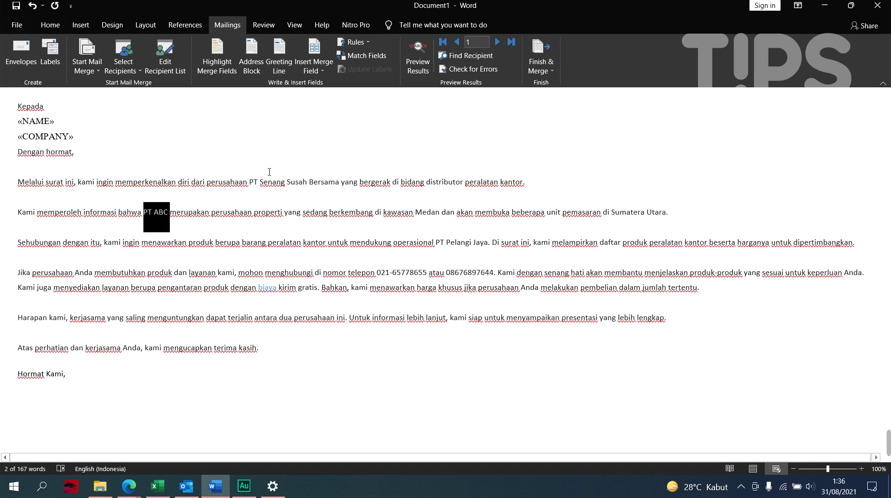
click(315, 71)
click(329, 112)
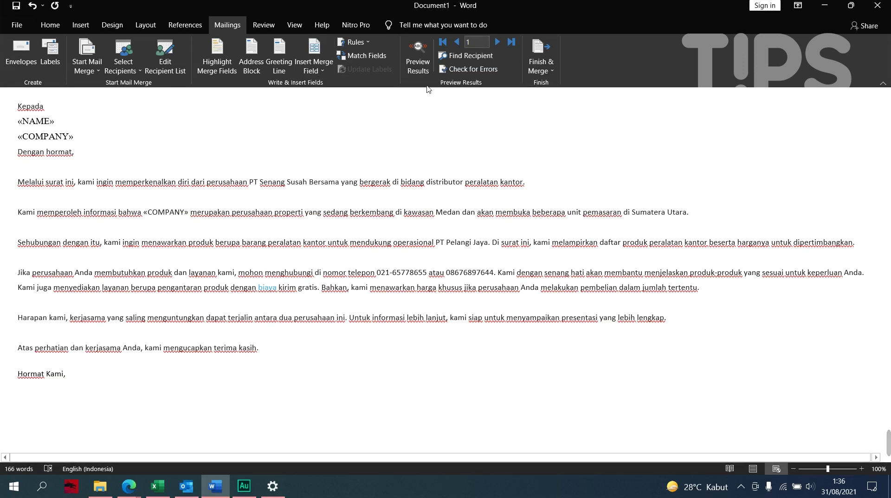
Step: Preview the merged letter and step forward to record 3, the PT GHI recipient
click(421, 61)
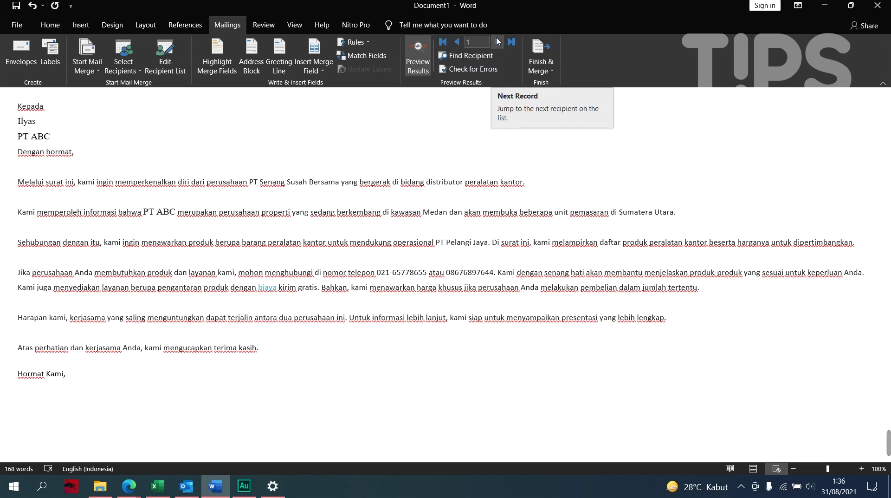
click(498, 42)
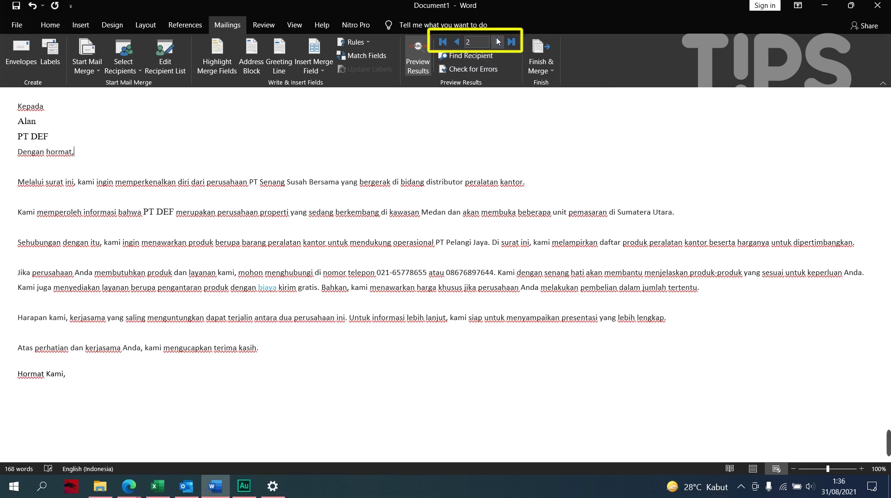
click(498, 41)
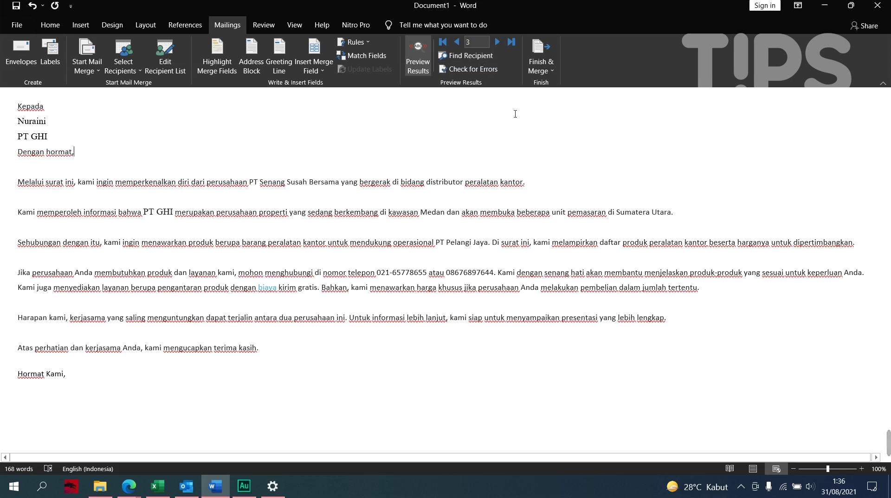
click(541, 52)
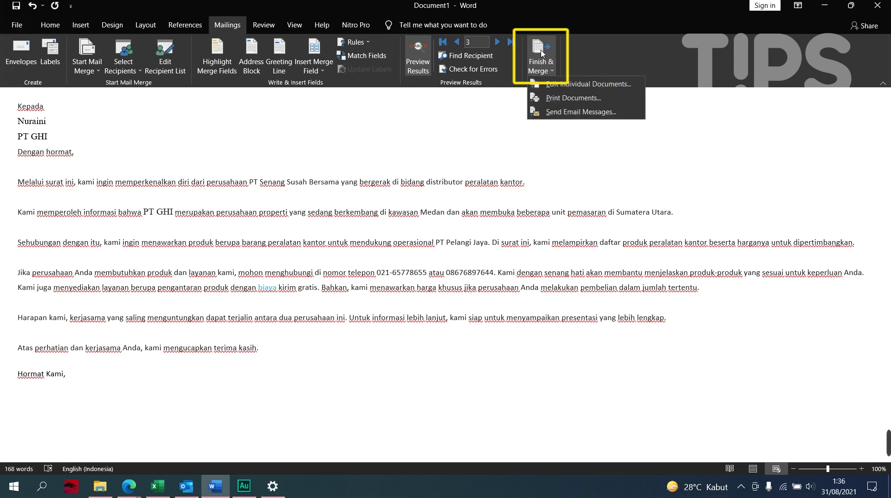
Step: Send the merge as HTML e-mail to all records, To: EMAIL, subject 'TES EMAIL BLASTING'
click(563, 113)
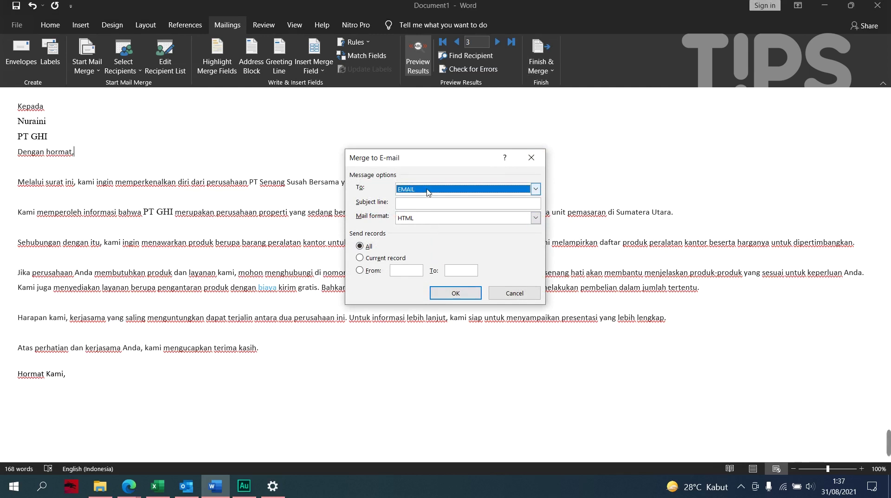
click(472, 190)
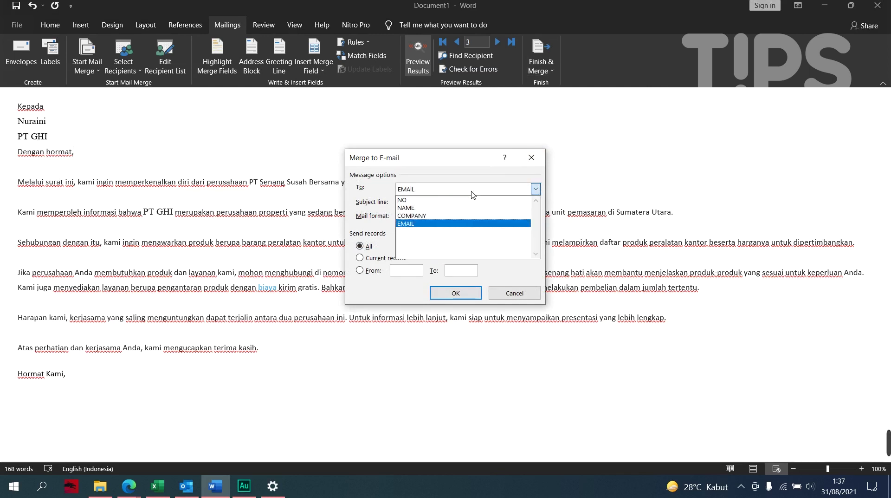
click(431, 224)
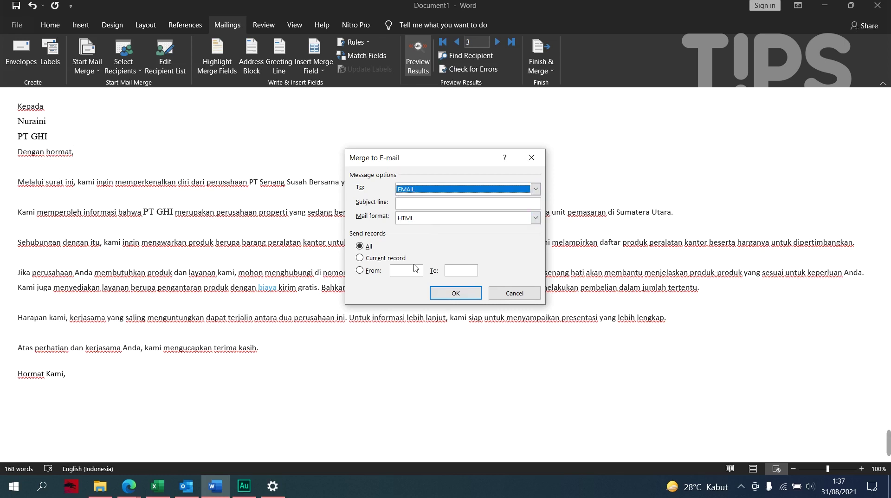
click(429, 204)
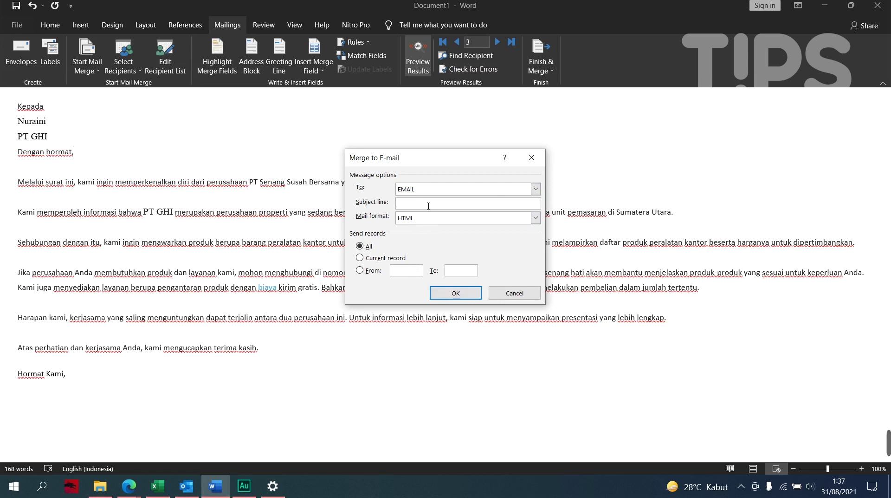
text(tes)
key(BackSpace)
key(BackSpace)
text(ES EMAIL)
text(BLAT)
text(ST)
text(NG)
click(535, 218)
click(535, 218)
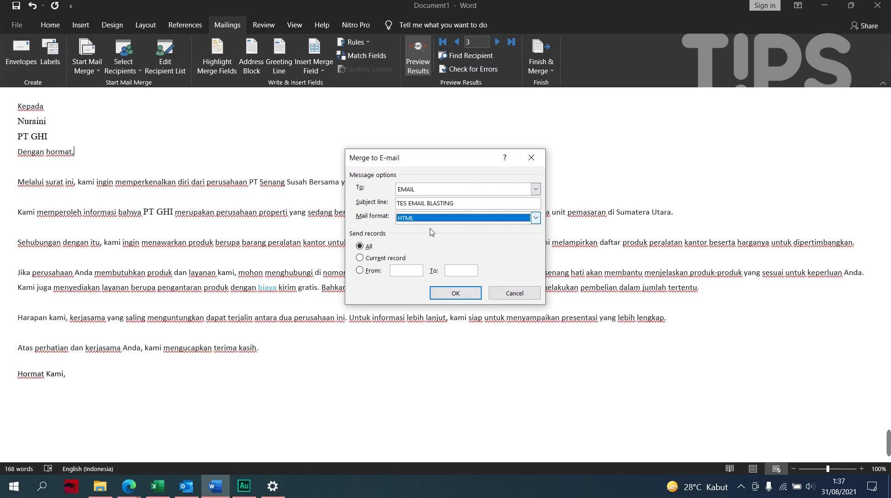
click(456, 294)
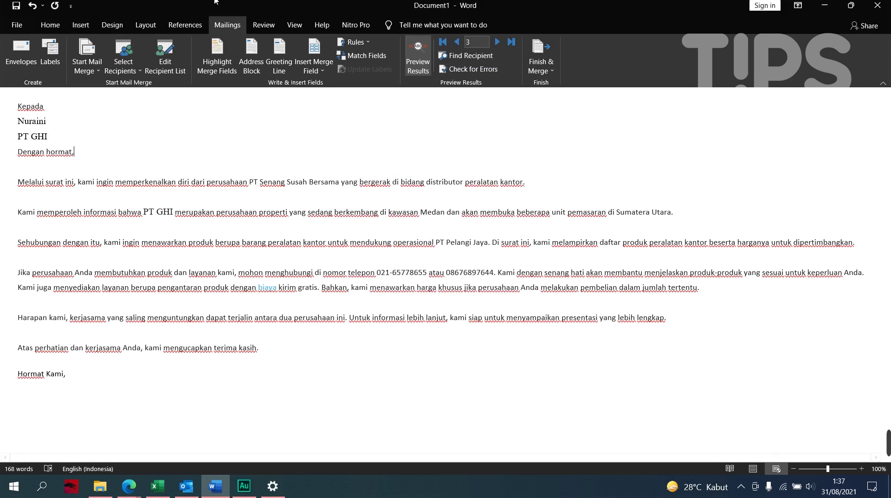
click(186, 487)
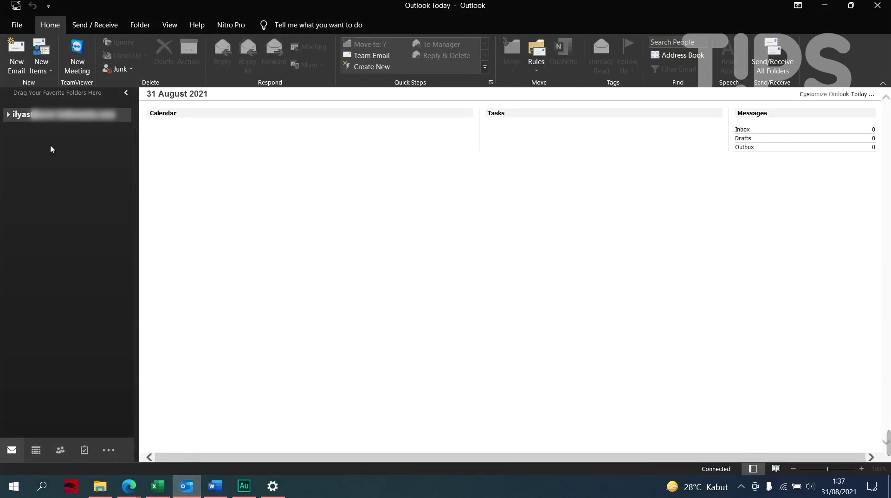
Step: Open Sent and review the TES EMAIL BLASTING messages sent to the PT GHI and PT ABC contacts
click(8, 115)
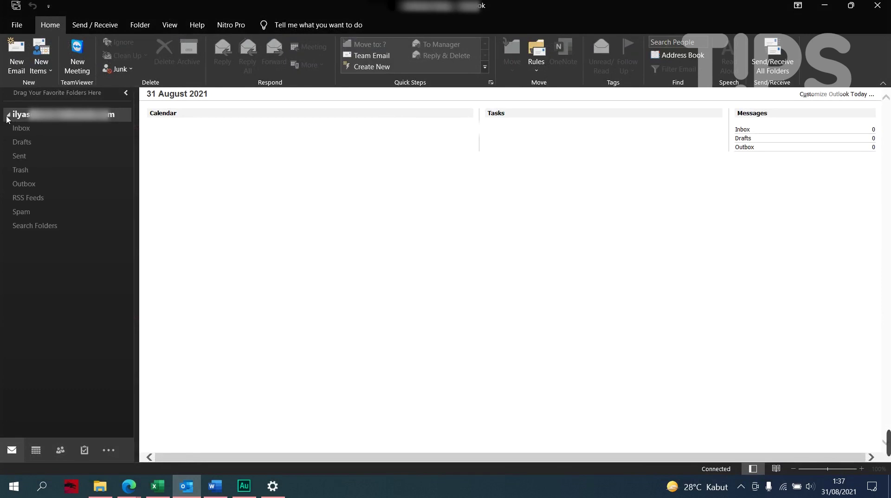
click(21, 160)
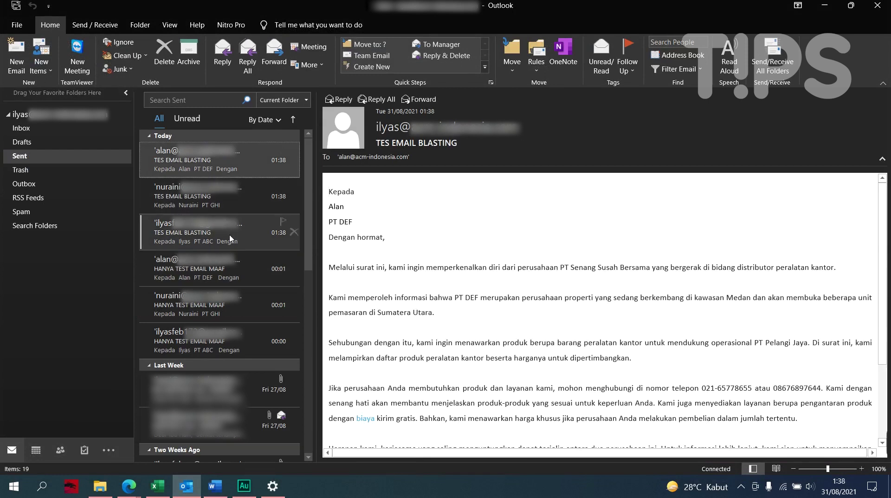
click(198, 209)
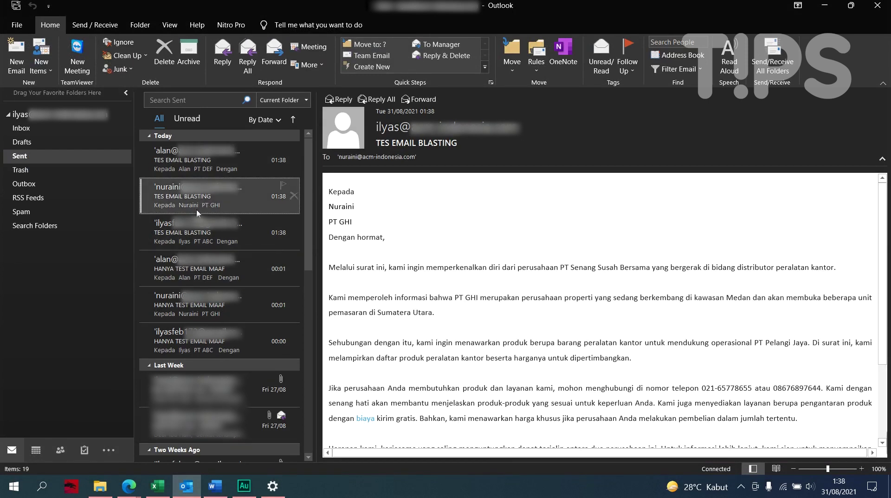
key(Down)
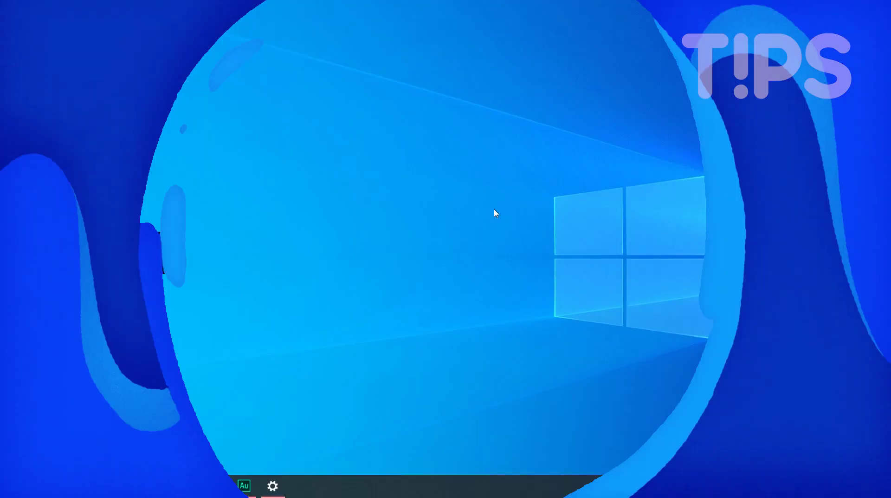